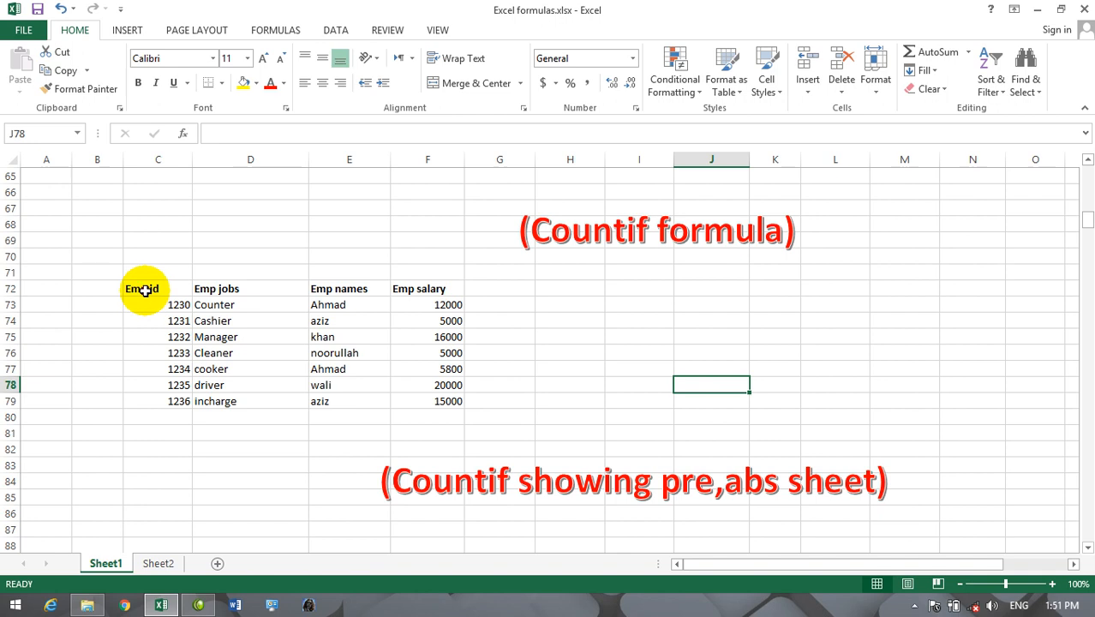
pyautogui.click(142, 290)
pyautogui.click(249, 289)
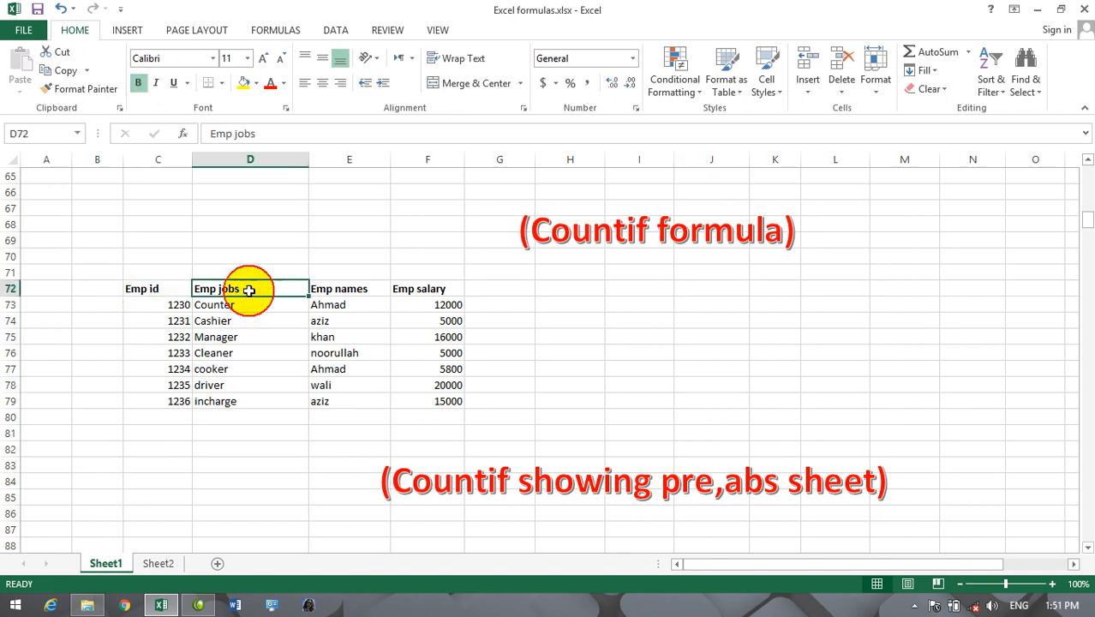
pyautogui.click(328, 288)
pyautogui.click(399, 287)
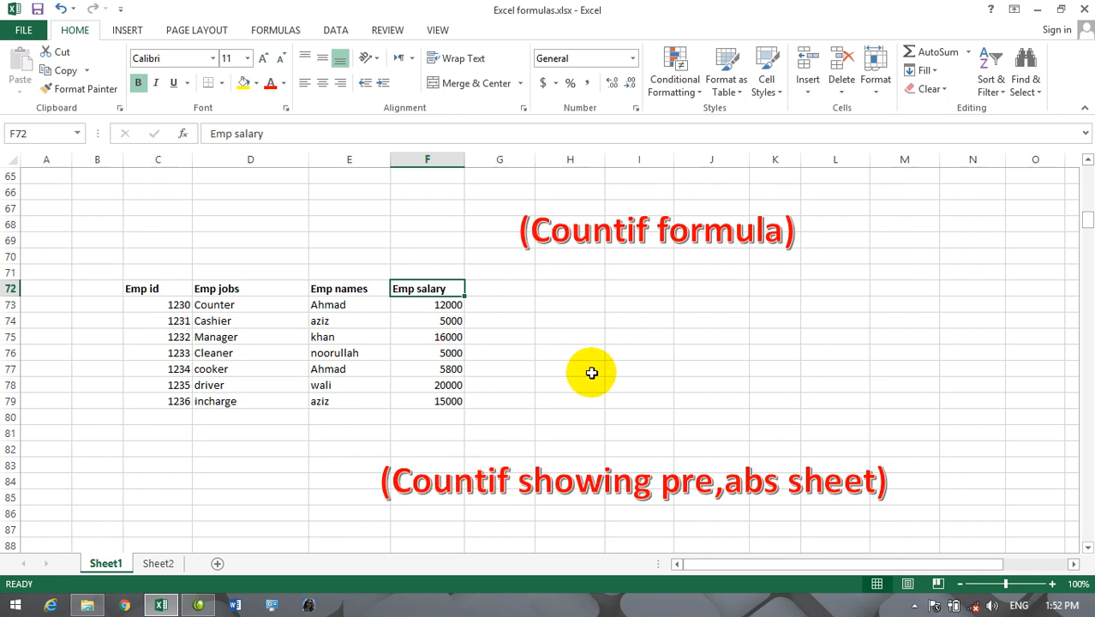
# Start a COUNTIF formula in cell I78, beside the employee table.
pyautogui.click(655, 383)
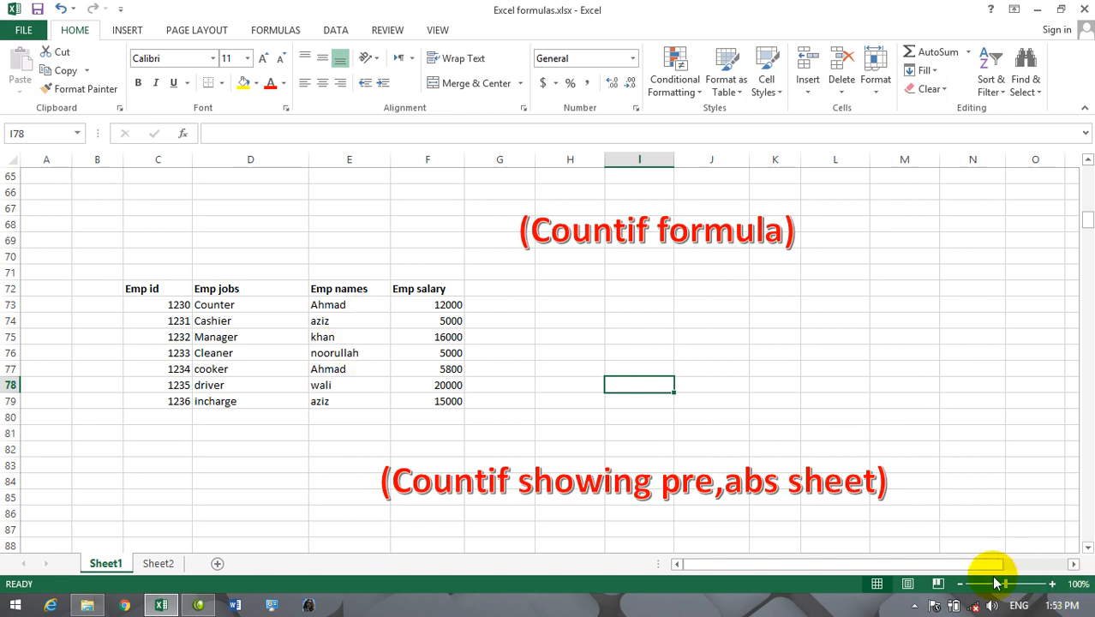
pyautogui.moveTo(1007, 588)
pyautogui.mouseDown()
pyautogui.moveTo(1022, 592)
pyautogui.moveTo(1009, 588)
pyautogui.mouseUp()
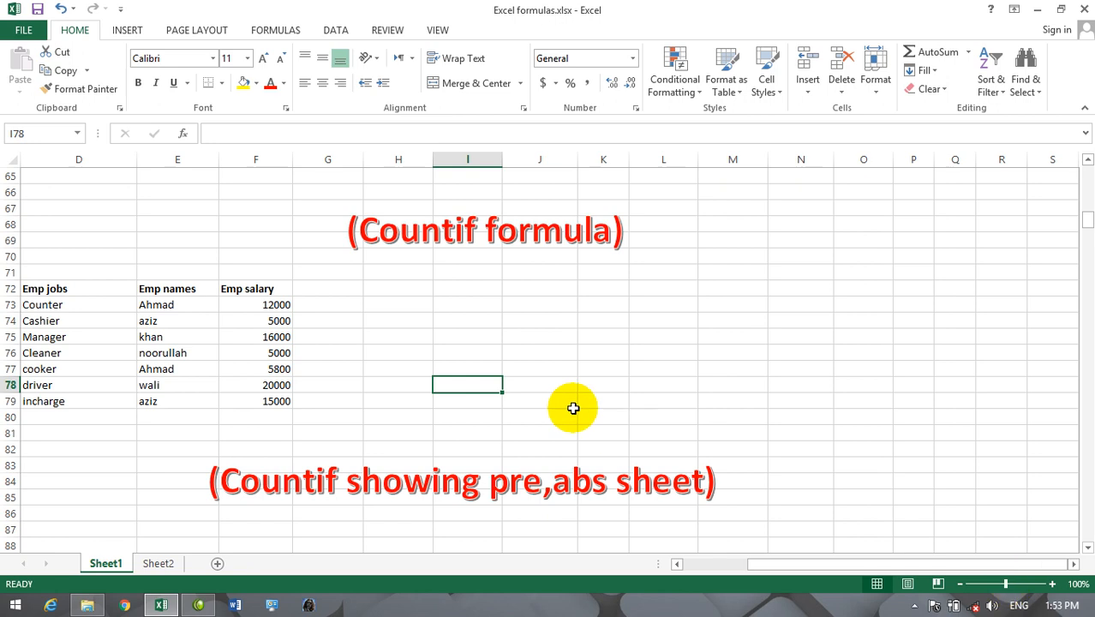
pyautogui.write('=')
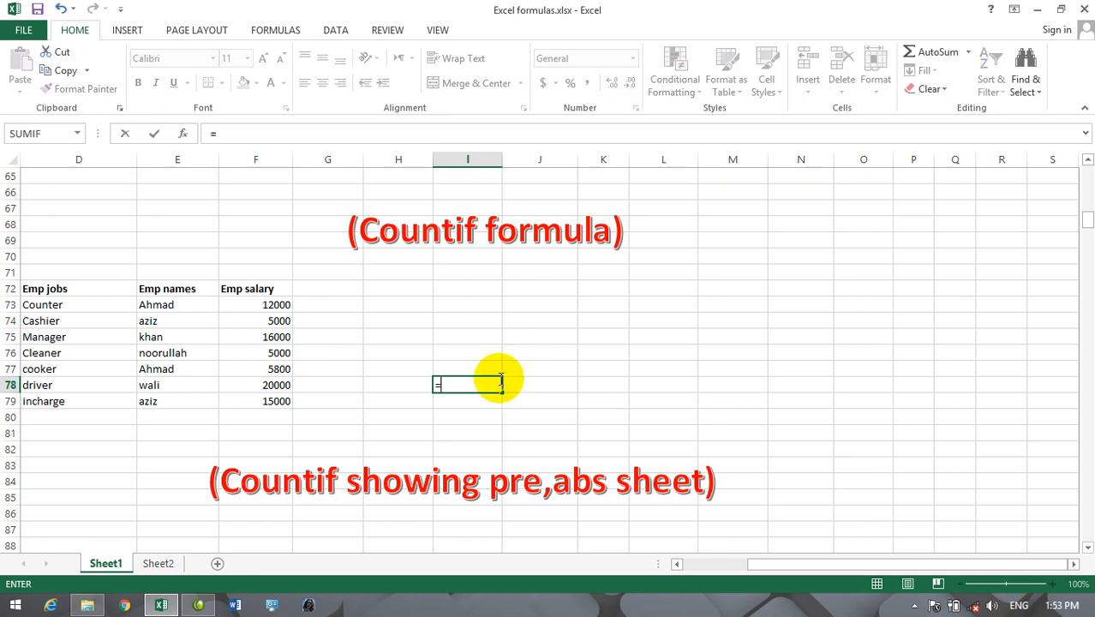
pyautogui.write('o')
pyautogui.press('BackSpace')
pyautogui.write('c')
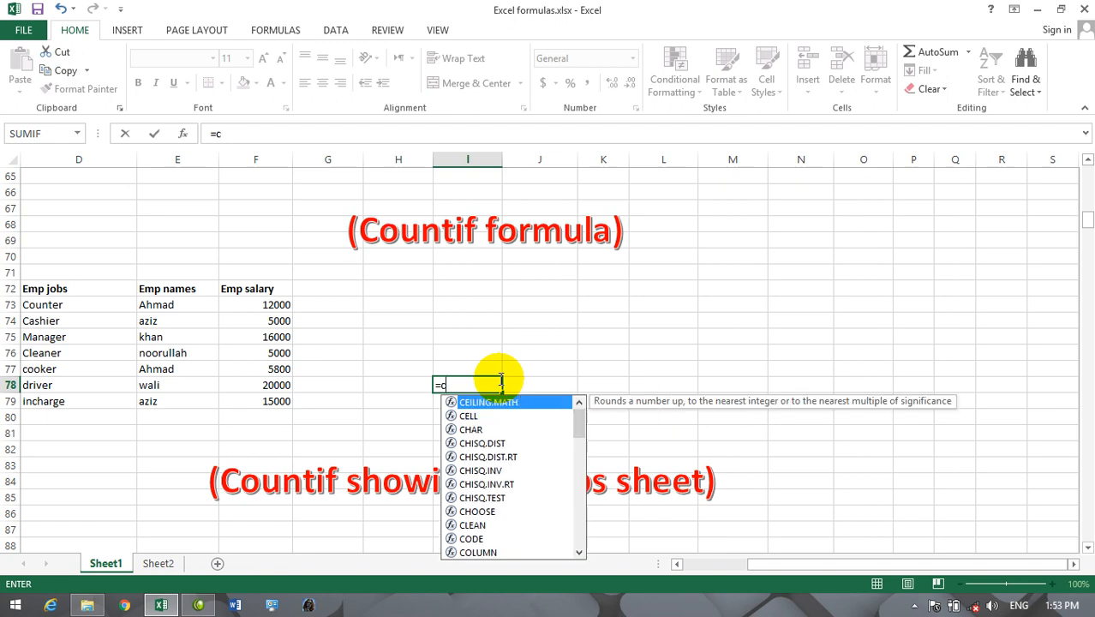
pyautogui.write('on')
pyautogui.press('BackSpace')
pyautogui.write('untif')
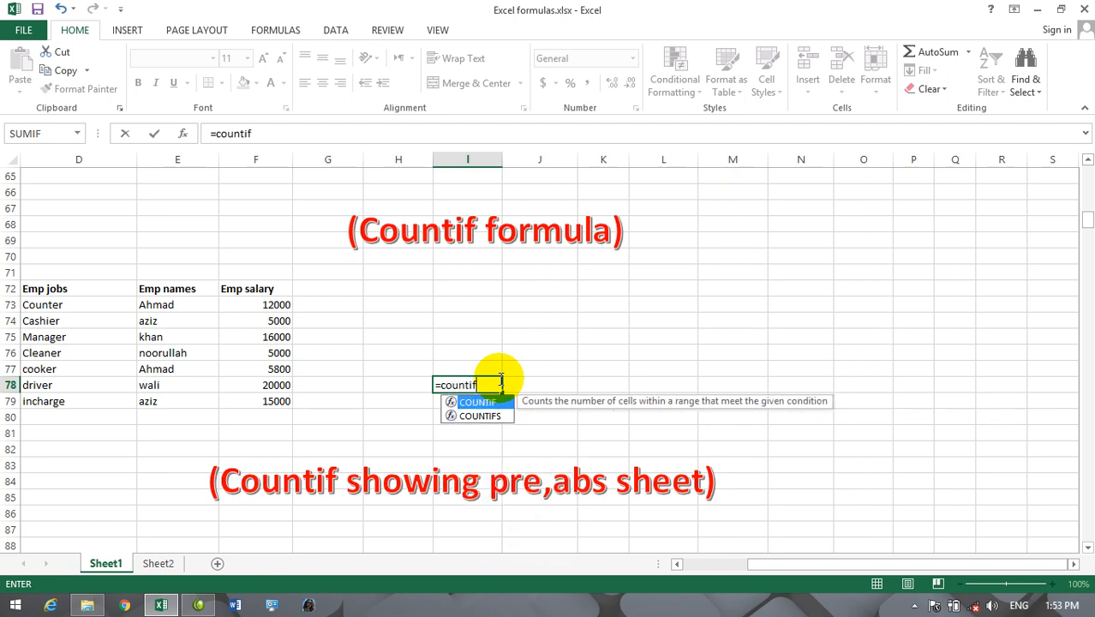
pyautogui.write('(')
# Set the COUNTIF range in I78 to the Emp names column, E72:E79, including its header.
pyautogui.press('Left')
pyautogui.press('Left')
pyautogui.press('Left')
pyautogui.press('Left')
pyautogui.press('Down')
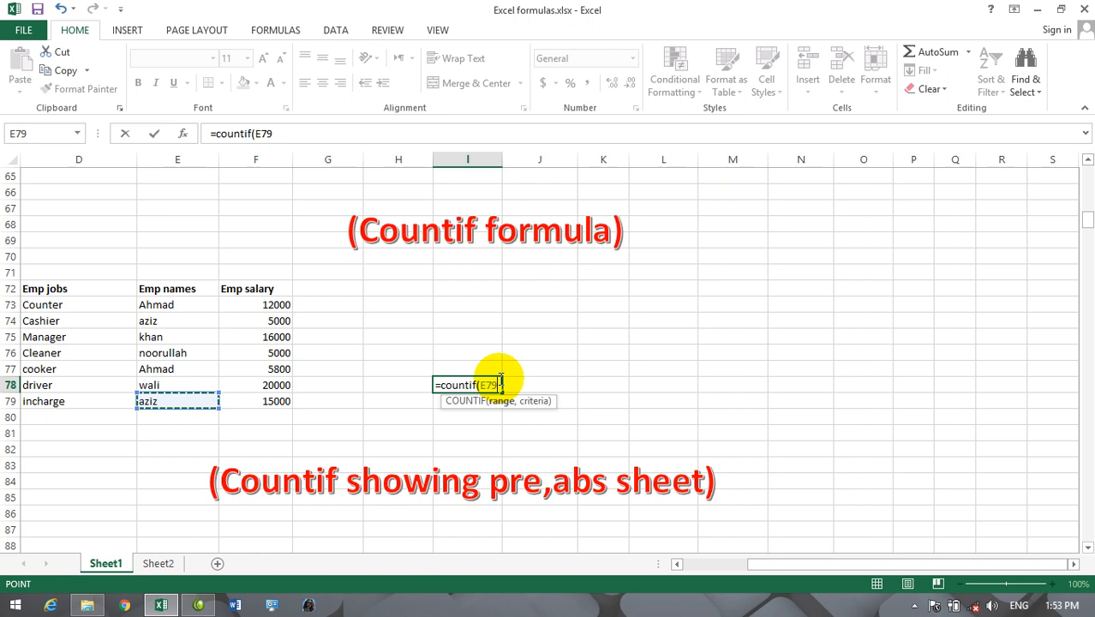
pyautogui.press('Up')
pyautogui.press('Up')
pyautogui.press('Up')
pyautogui.press('Up')
pyautogui.press('Up')
pyautogui.press('Up')
pyautogui.press('Up')
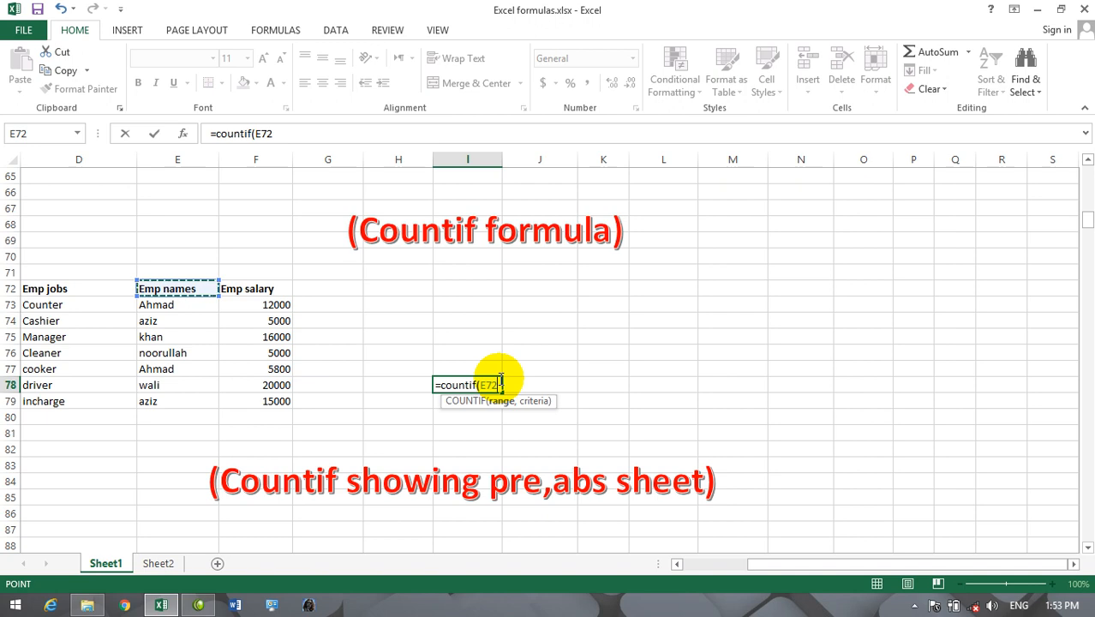
pyautogui.press('Right')
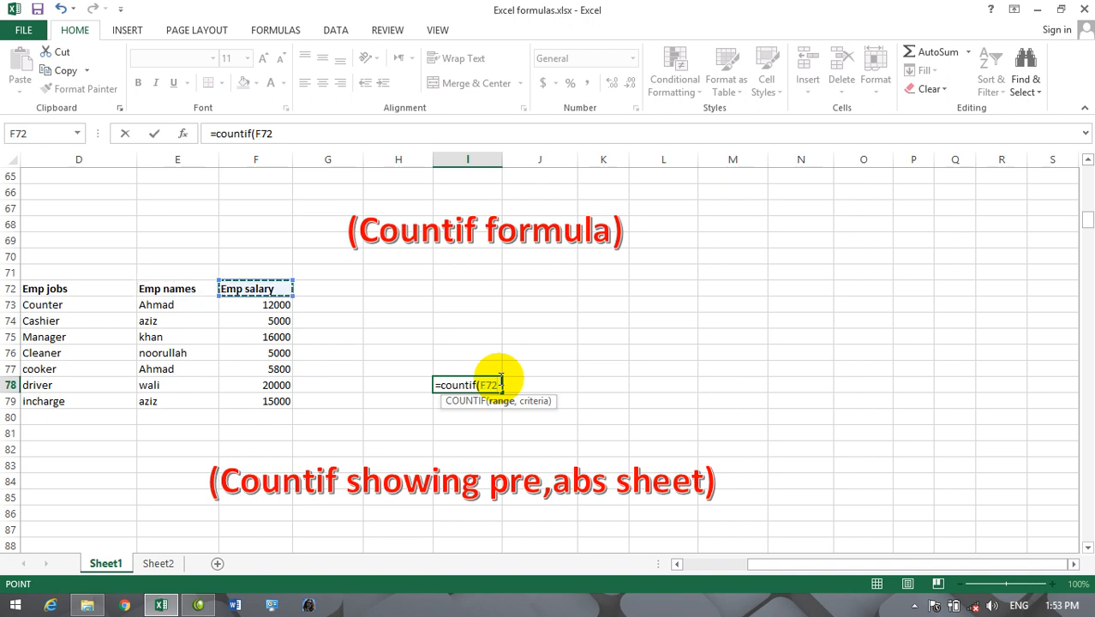
pyautogui.press('Left')
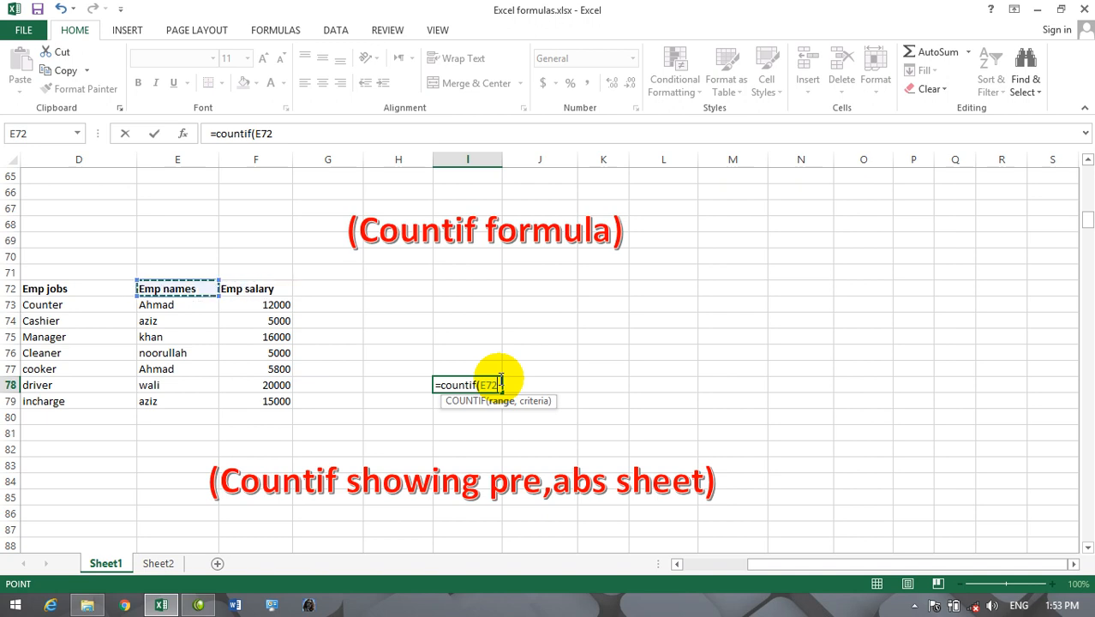
pyautogui.hotkey('shift', 'Down')
pyautogui.hotkey('shift', 'Down')
pyautogui.hotkey('shift', 'Down')
pyautogui.hotkey('shift', 'Down')
pyautogui.hotkey('shift', 'Down')
pyautogui.hotkey('shift', 'Down')
pyautogui.hotkey('shift', 'Down')
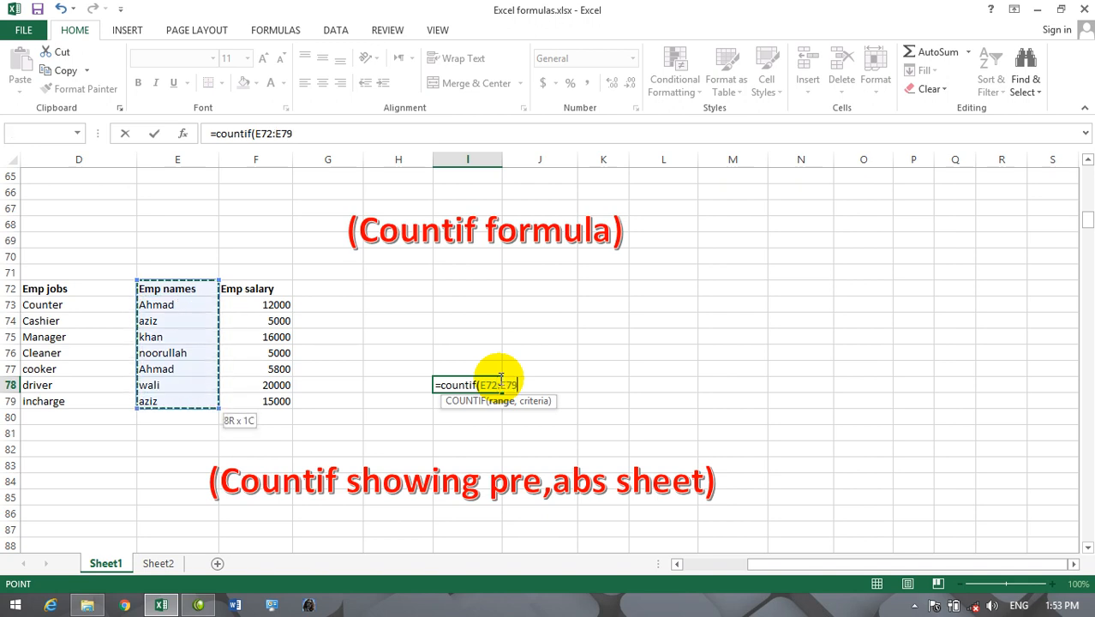
# Complete the I78 formula with the manager's name in quotation marks as the criterion.
pyautogui.write(',')
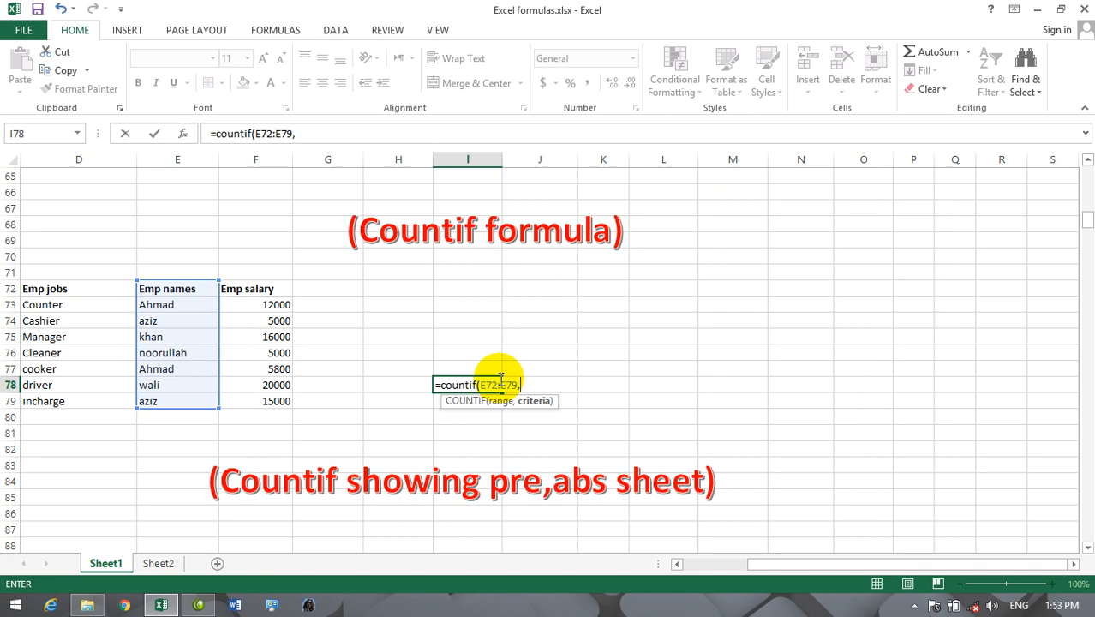
pyautogui.write('"khan")')
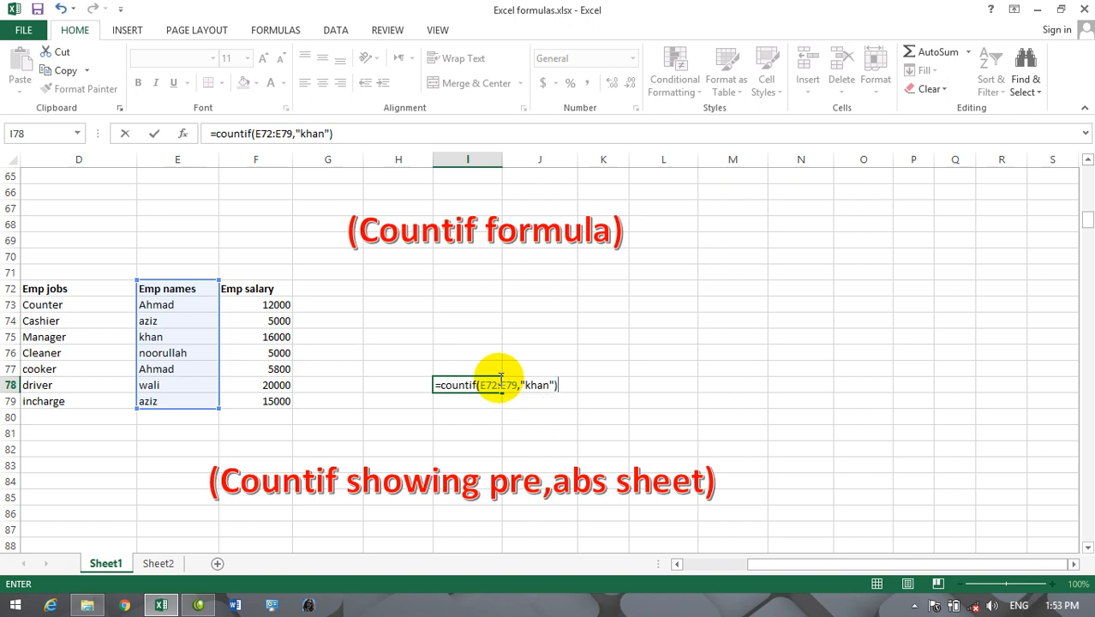
pyautogui.press('Return')
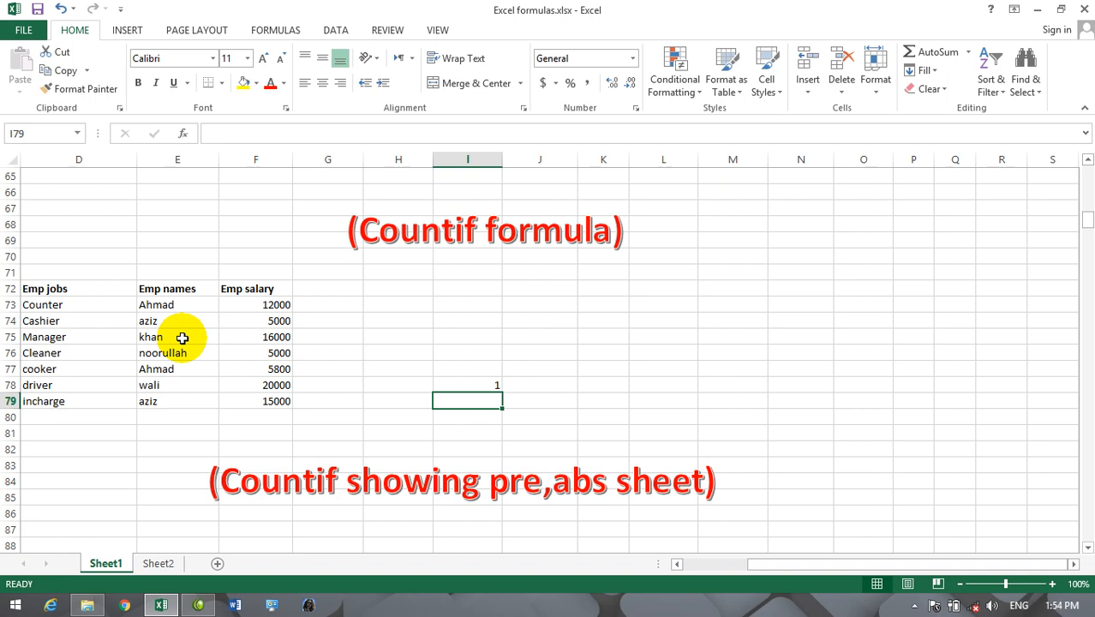
# Replace the driver's name in E78 with the same name as the manager's to test the name count.
pyautogui.click(171, 388)
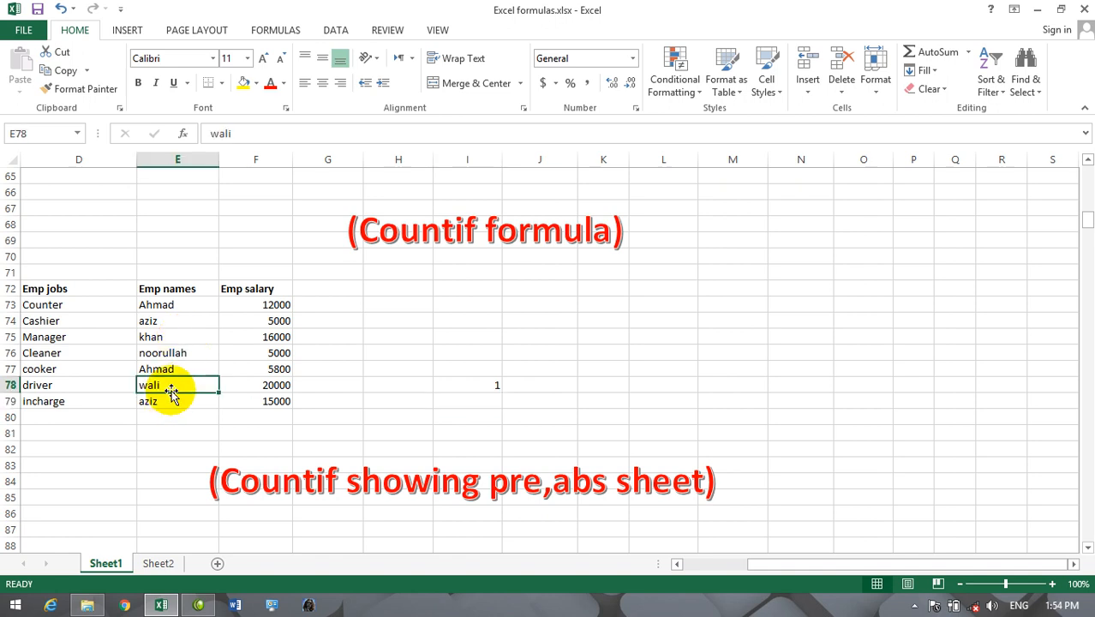
pyautogui.press('BackSpace')
pyautogui.write('khan')
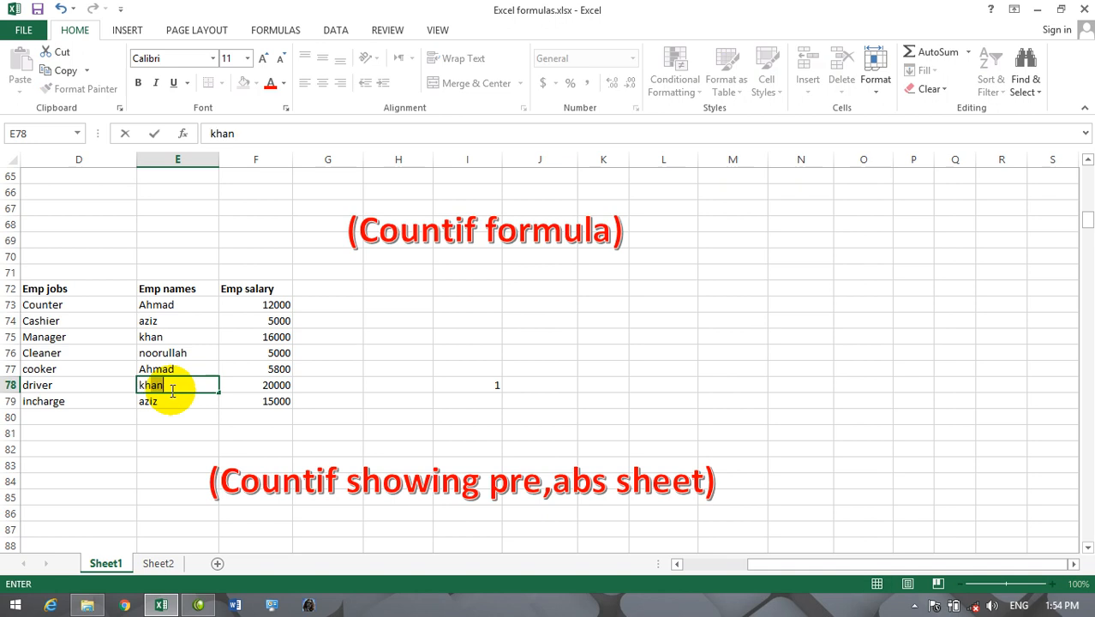
pyautogui.click(336, 431)
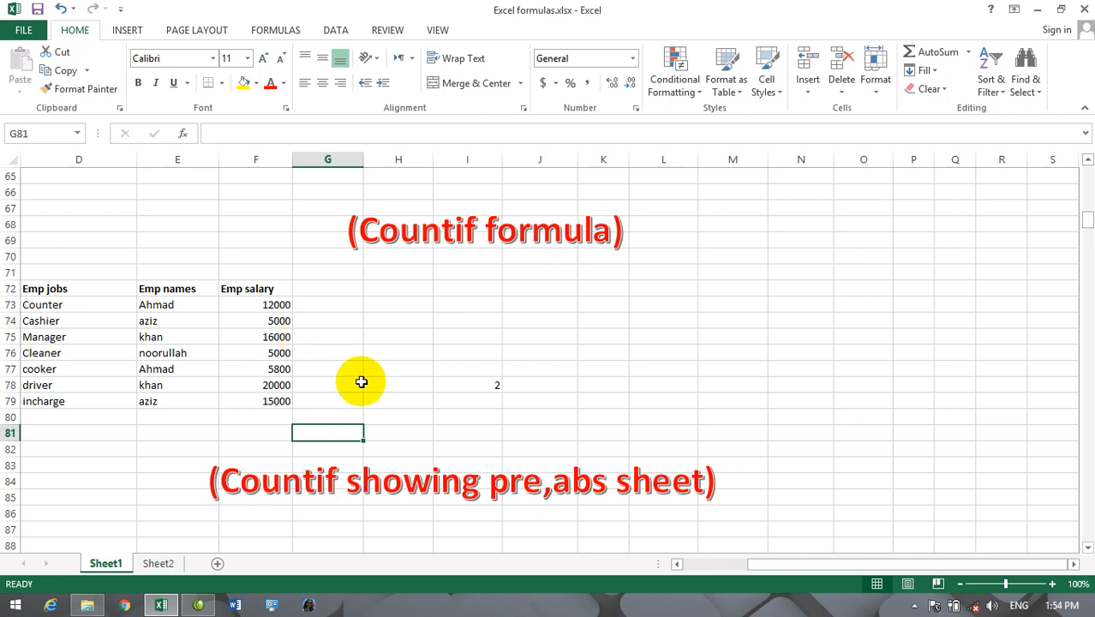
# Start a second COUNTIF formula in cell J79.
pyautogui.click(546, 400)
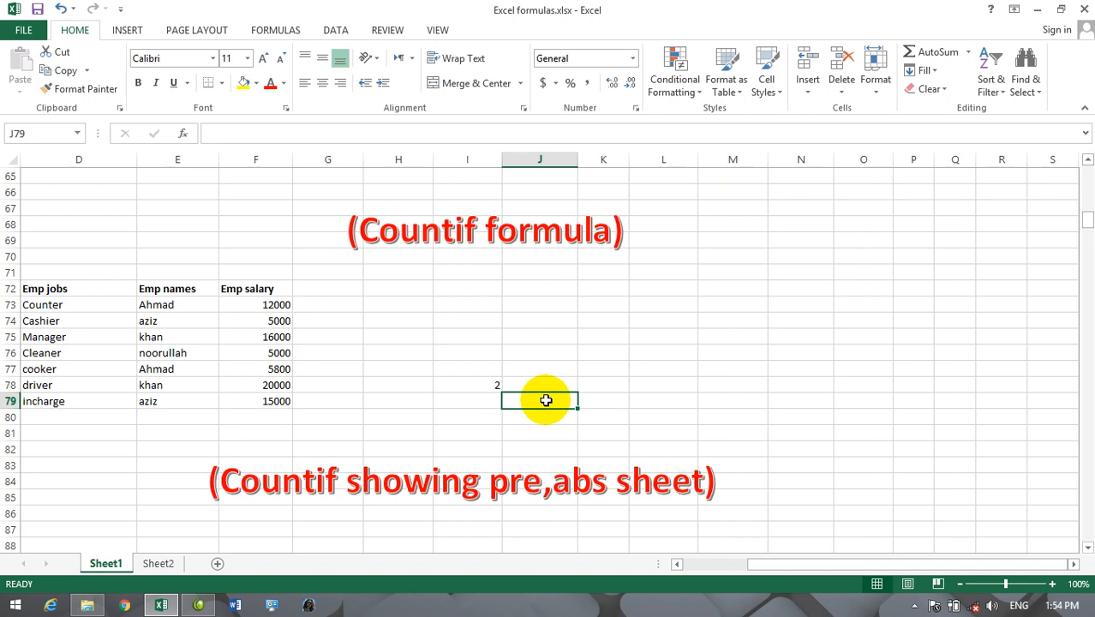
pyautogui.write('=')
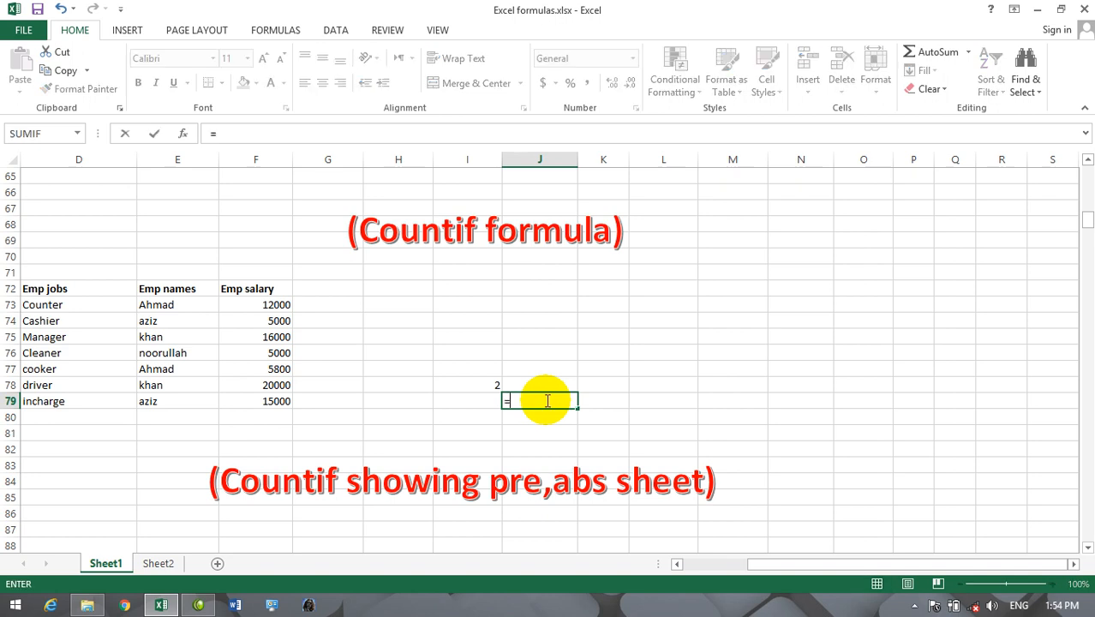
pyautogui.write('countif(')
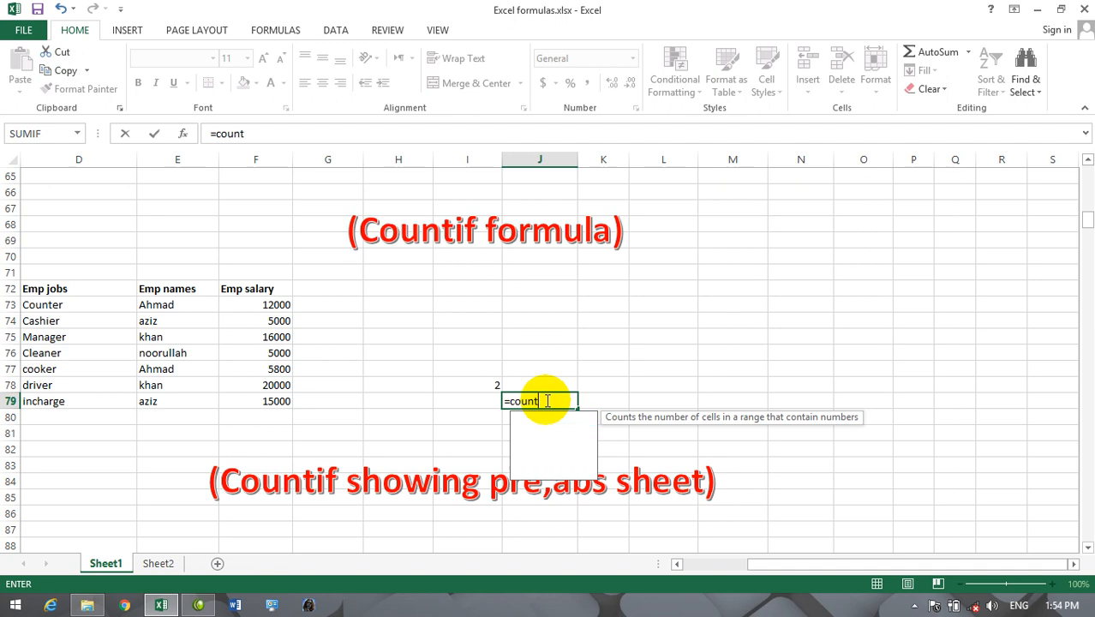
# Set the COUNTIF range in J79 to the Emp salary column, F72:F79, including its header.
pyautogui.press('Left')
pyautogui.press('Left')
pyautogui.press('Left')
pyautogui.press('Left')
pyautogui.press('Up')
pyautogui.press('Up')
pyautogui.press('Up')
pyautogui.press('Up')
pyautogui.press('Up')
pyautogui.press('Up')
pyautogui.press('Up')
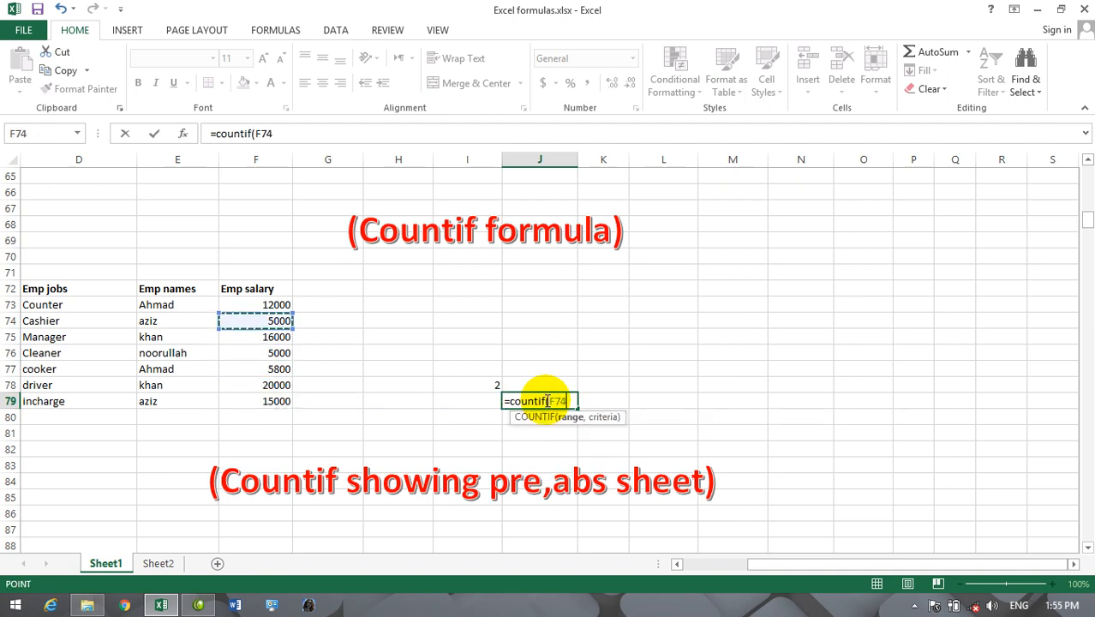
pyautogui.hotkey('shift', 'Down')
pyautogui.hotkey('shift', 'Down')
pyautogui.hotkey('shift', 'Down')
pyautogui.hotkey('shift', 'Down')
pyautogui.hotkey('shift', 'Down')
pyautogui.hotkey('shift', 'Down')
pyautogui.hotkey('shift', 'Down')
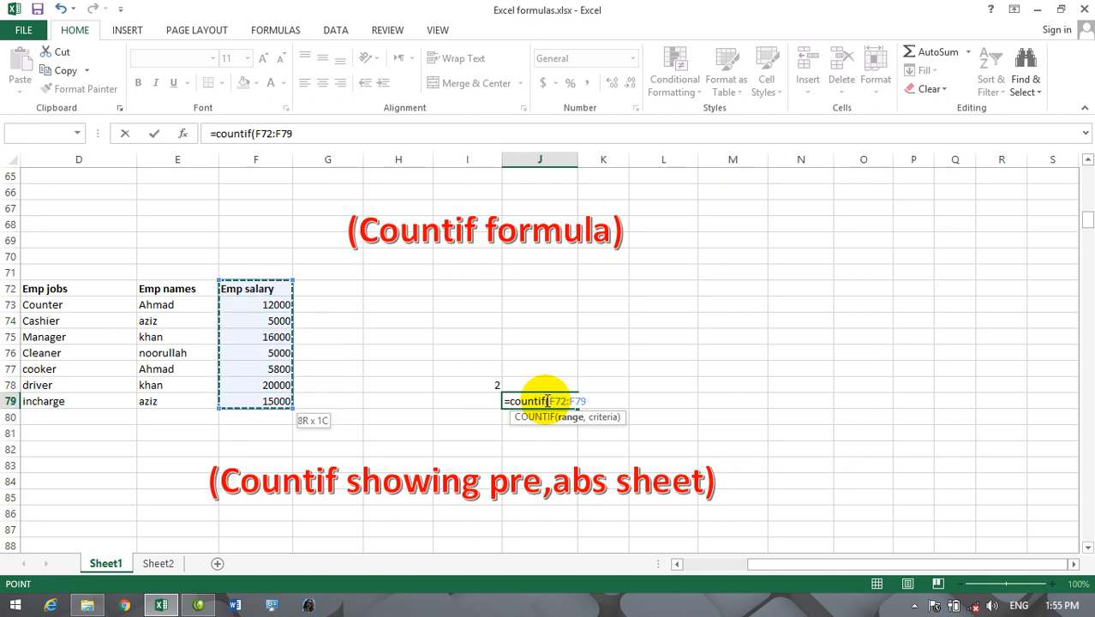
# Complete the J79 formula with "5000" as the criterion.
pyautogui.write(',"')
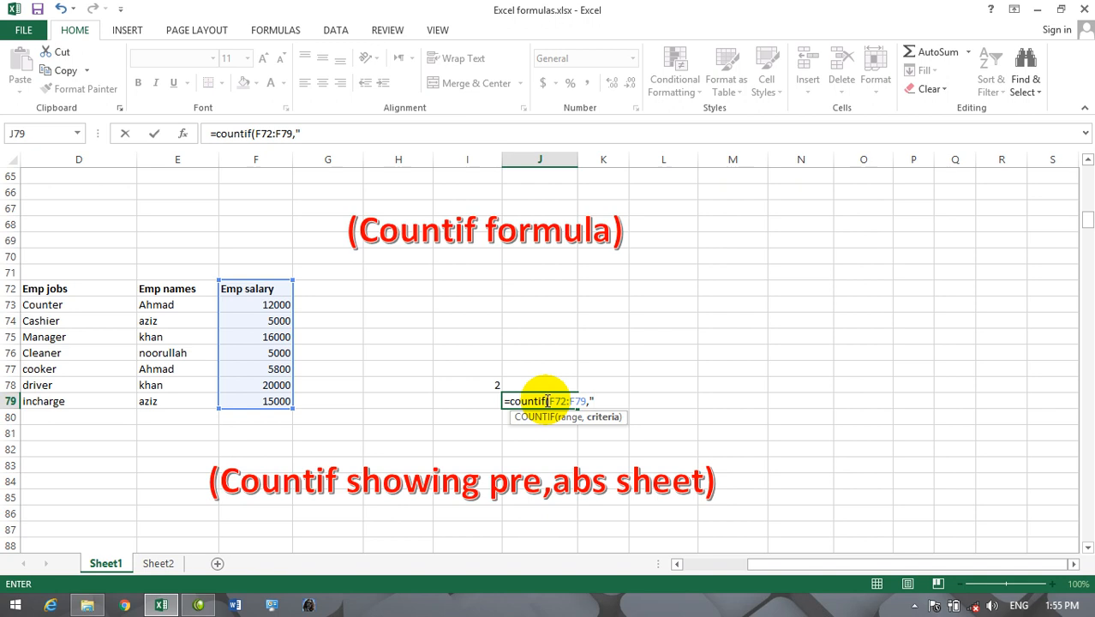
pyautogui.write('5000")')
pyautogui.press('Return')
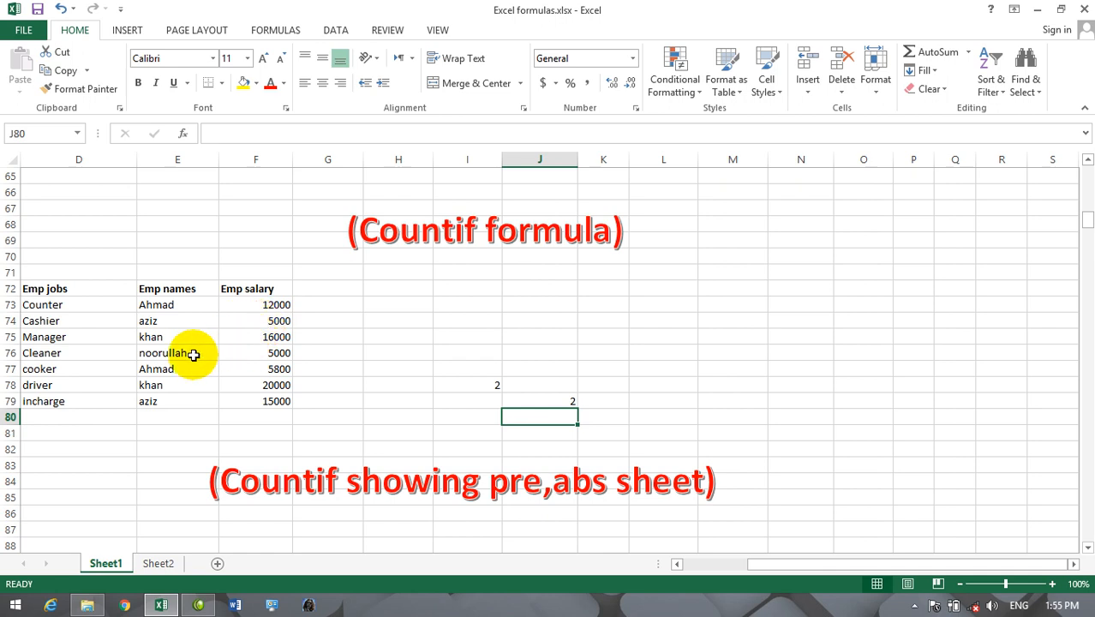
# Change the manager's salary in F75 to 5000 to test the salary count.
pyautogui.click(276, 336)
pyautogui.press('BackSpace')
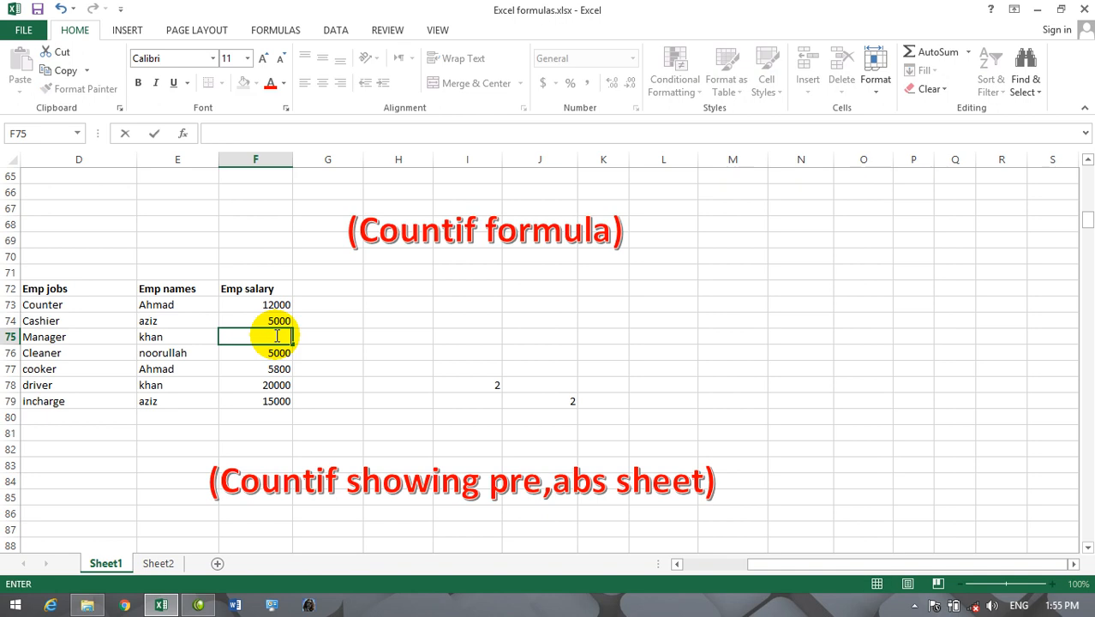
pyautogui.write('5000')
pyautogui.press('Return')
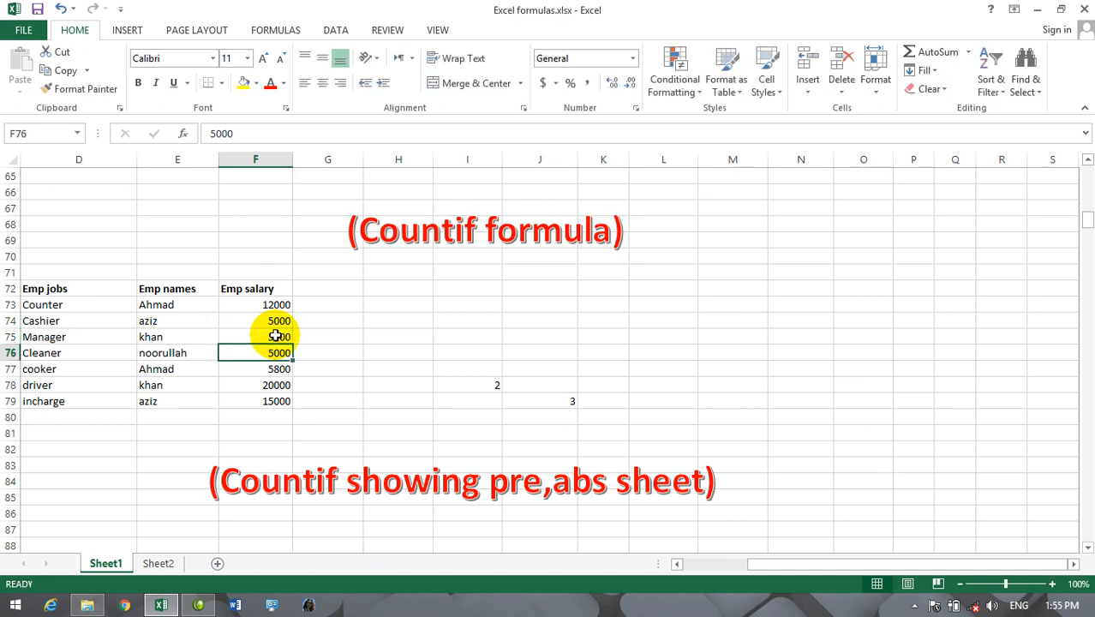